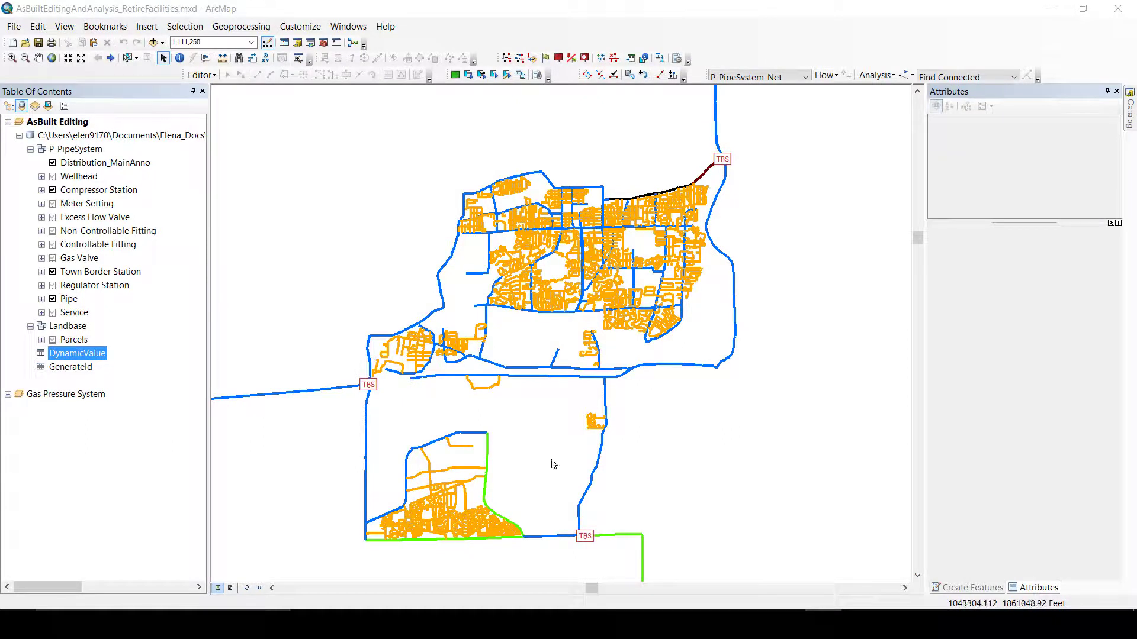
Zoom to the Retired Facilities bookmark and start an edit session on the pipe data.
{"action": "left_click", "coordinate": [99, 26]}
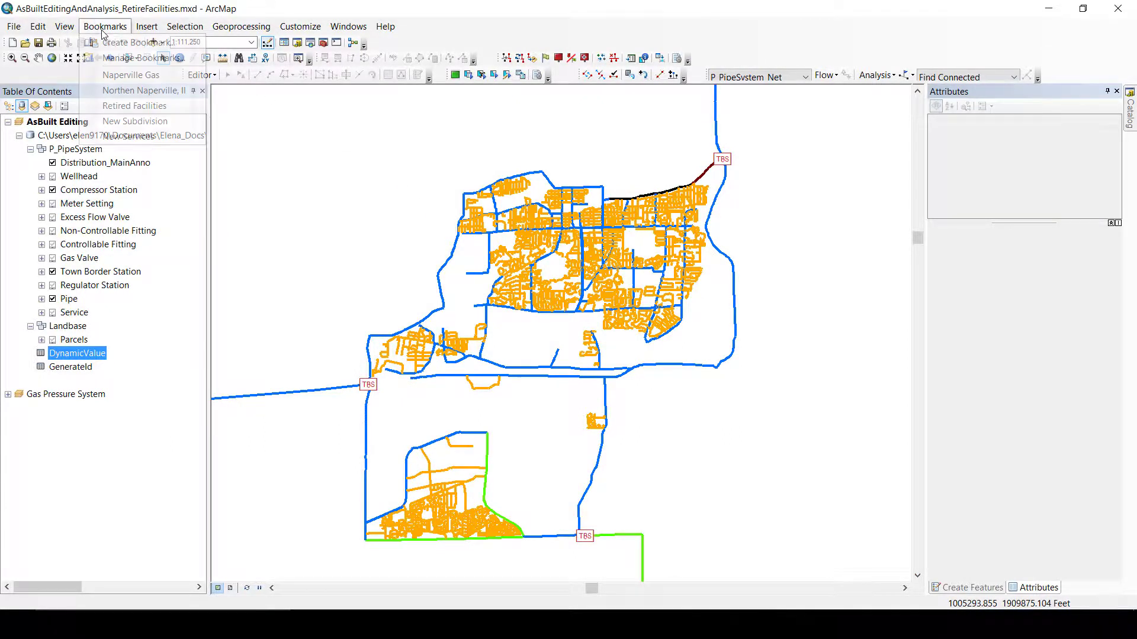
{"action": "left_click", "coordinate": [115, 106]}
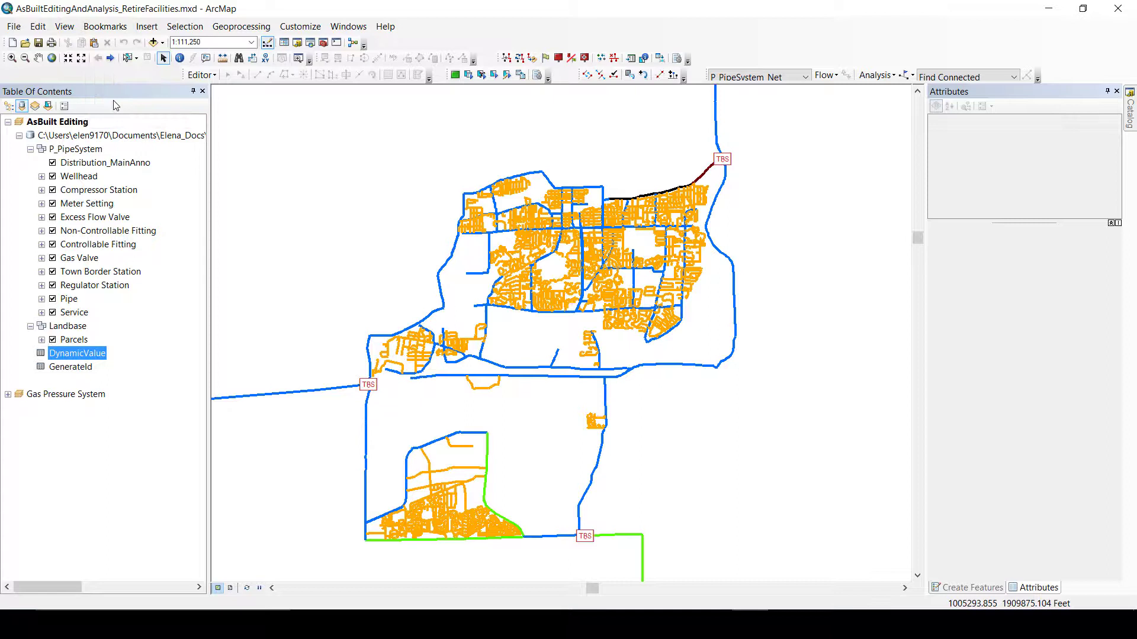
{"action": "left_click", "coordinate": [201, 76]}
{"action": "left_click", "coordinate": [224, 92]}
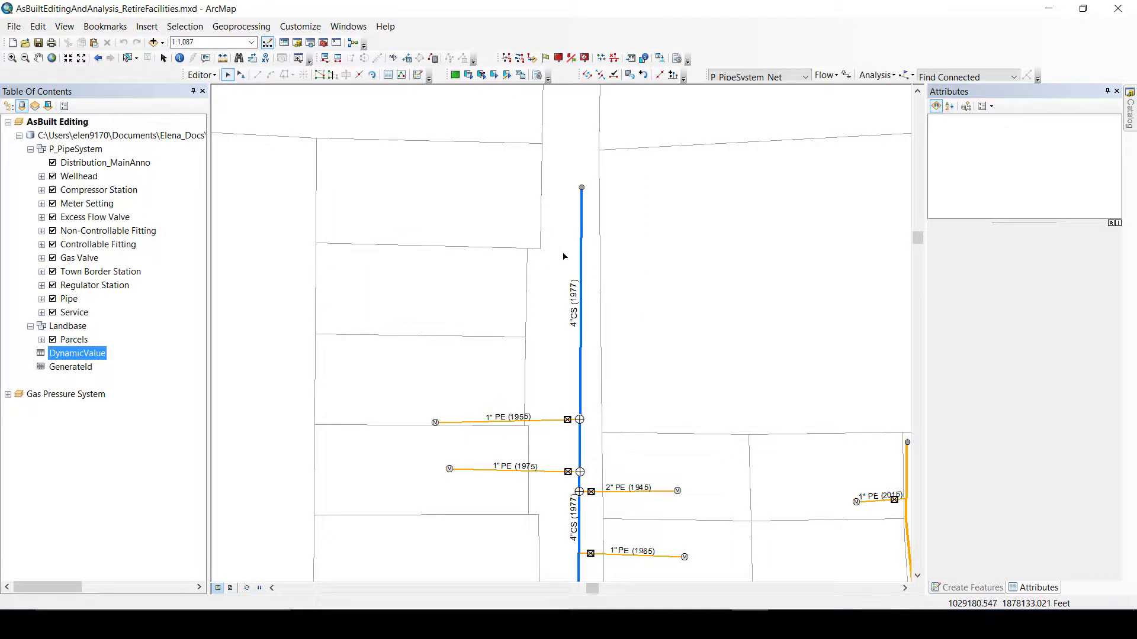
Select the upper vertical 4" CS (1977) pipe and set its Status to Retired.
{"action": "left_click_drag", "start_coordinate": [561, 251], "coordinate": [613, 276]}
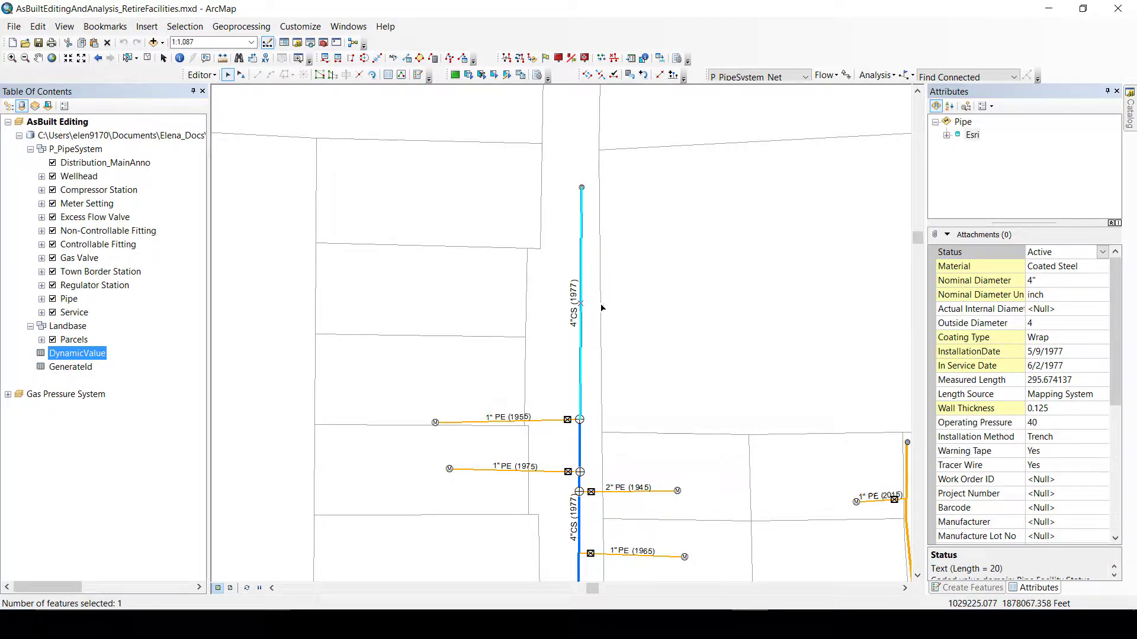
{"action": "left_click", "coordinate": [1099, 253]}
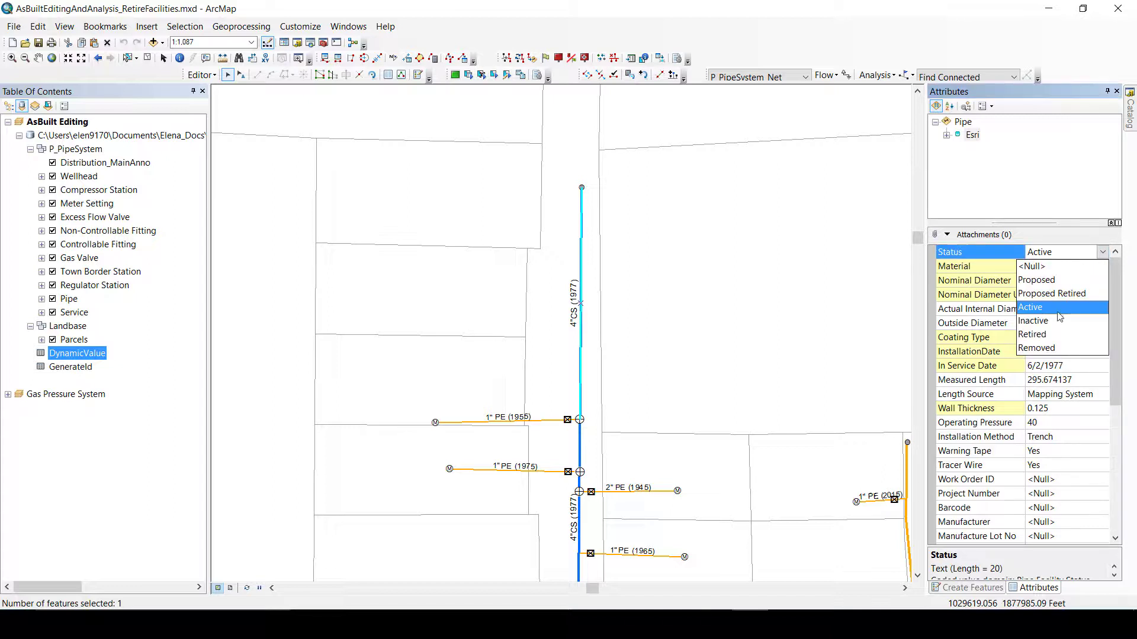
{"action": "left_click", "coordinate": [1032, 334]}
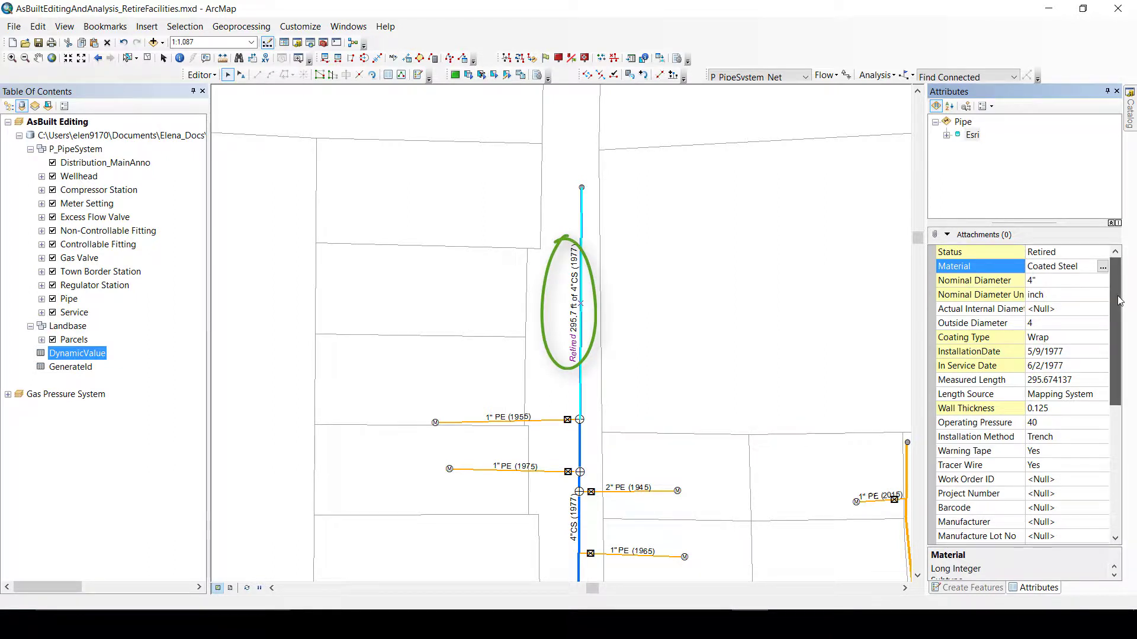
Clear the selection, flag the lower 1977 steel main, and solve a Find Connected trace.
{"action": "left_click", "coordinate": [820, 191]}
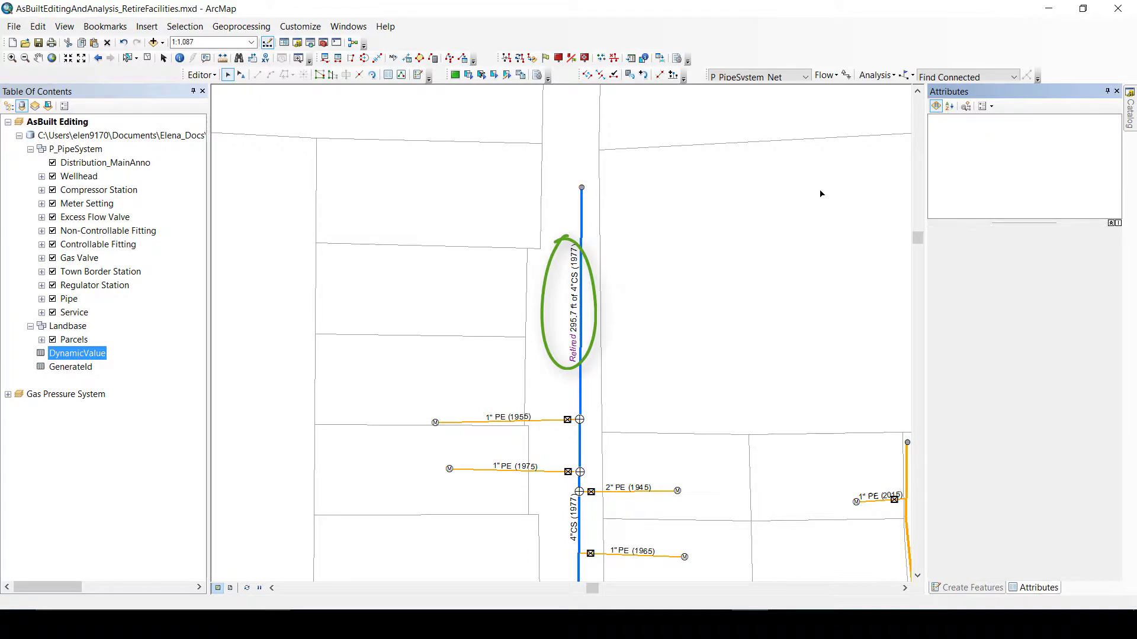
{"action": "left_click", "coordinate": [903, 75]}
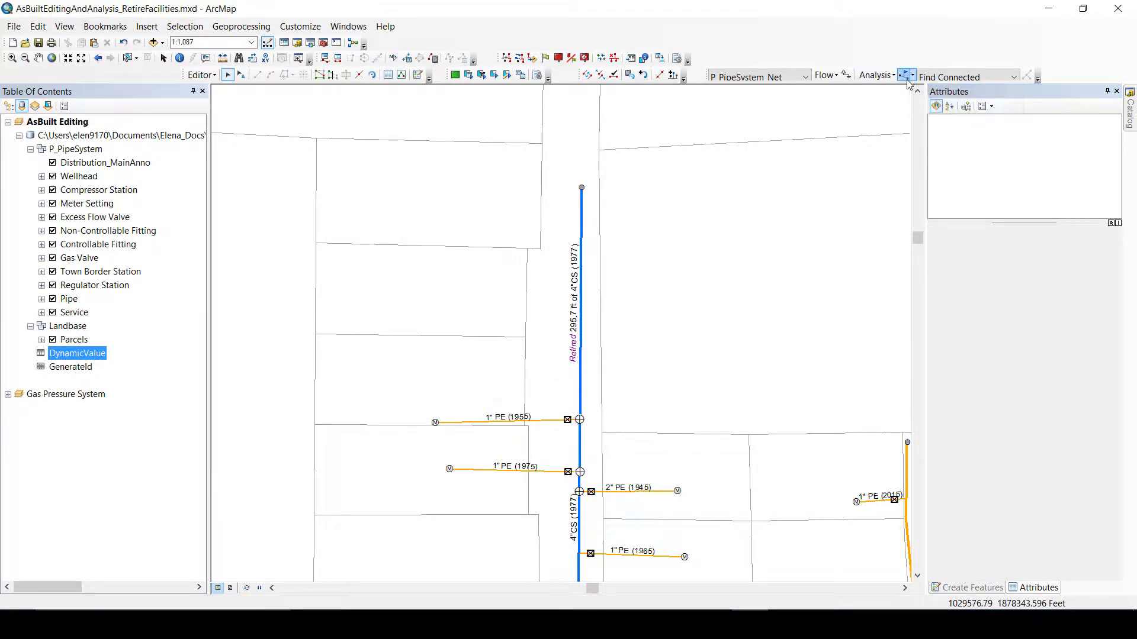
{"action": "left_click", "coordinate": [578, 541]}
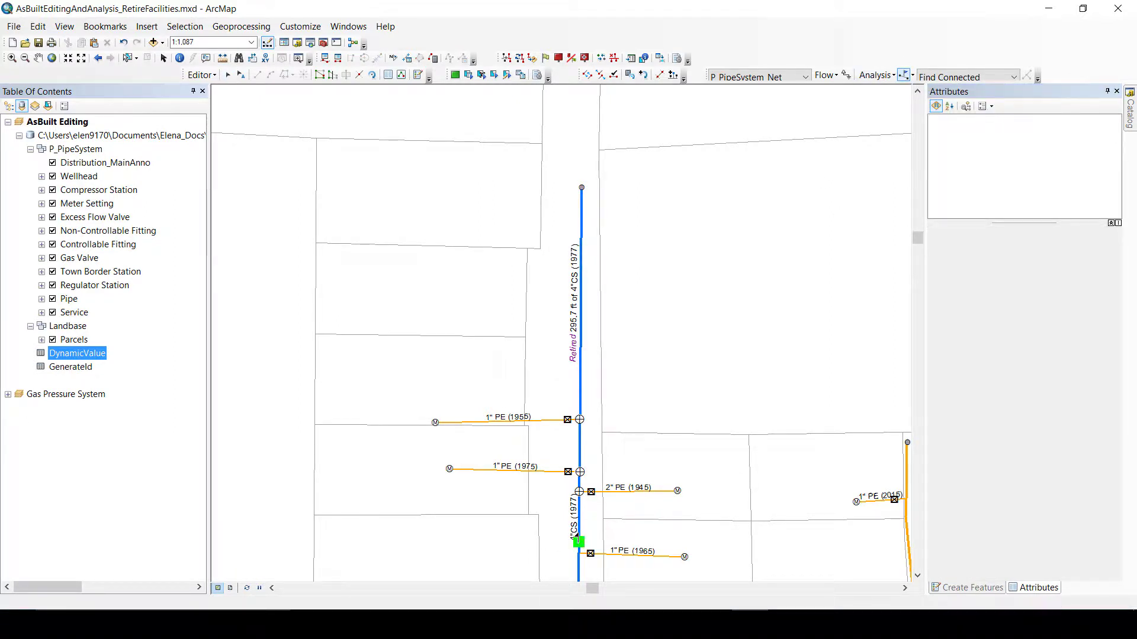
{"action": "left_click", "coordinate": [1027, 76]}
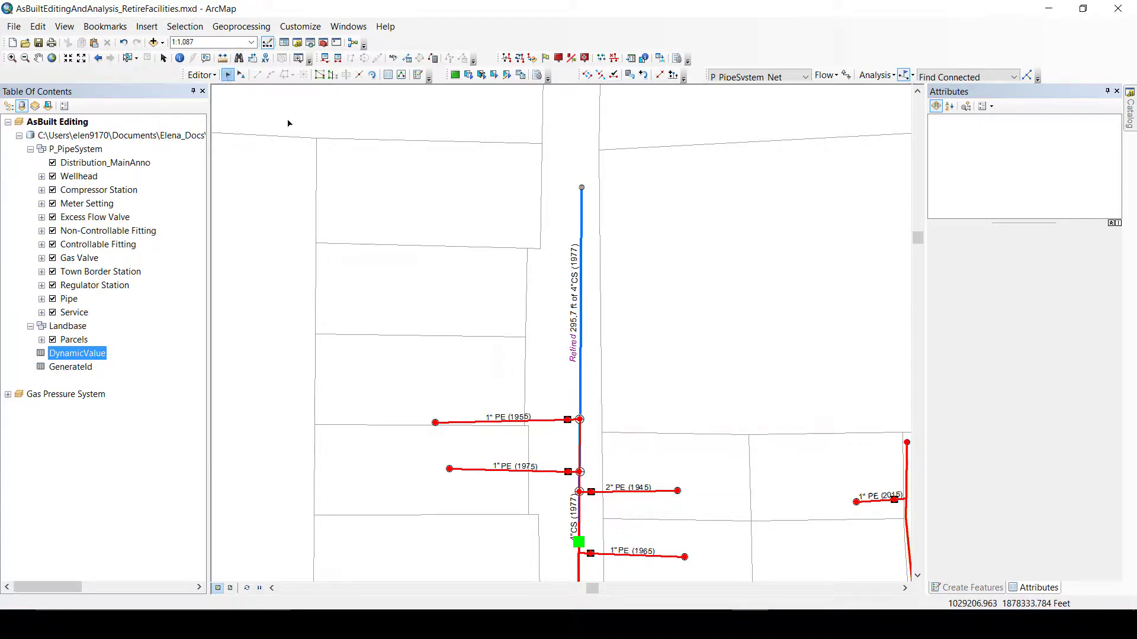
Set the upper 1977 steel main's Status back to Active and rerun the trace.
{"action": "left_click", "coordinate": [581, 223]}
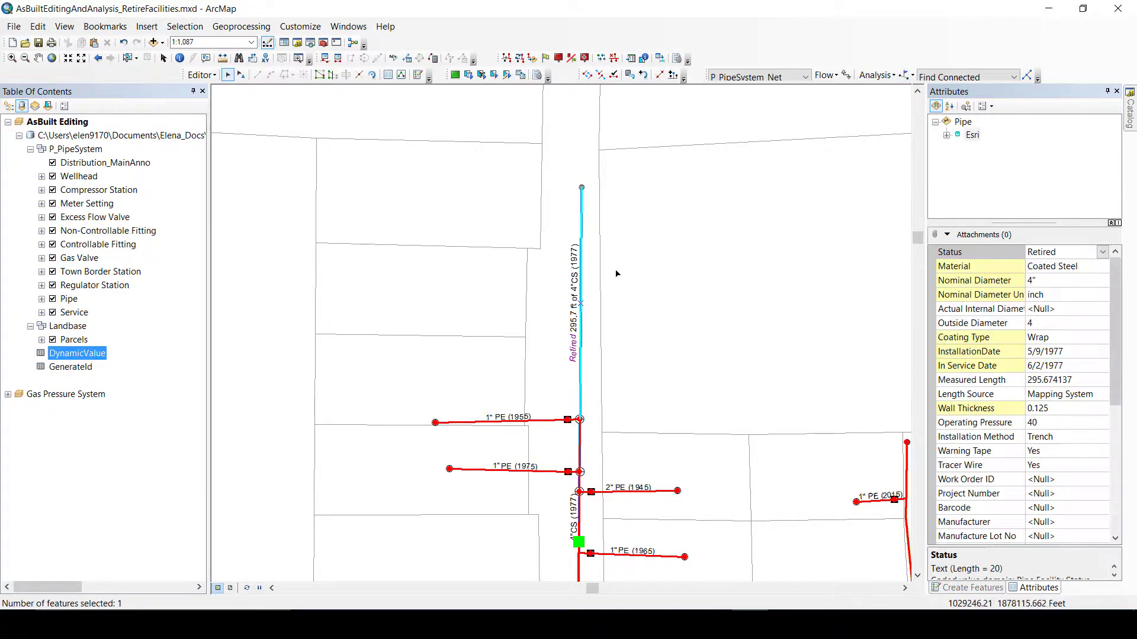
{"action": "mouse_move", "coordinate": [1112, 290]}
{"action": "left_mouse_down"}
{"action": "mouse_move", "coordinate": [1132, 329]}
{"action": "mouse_move", "coordinate": [1097, 395]}
{"action": "left_mouse_up"}
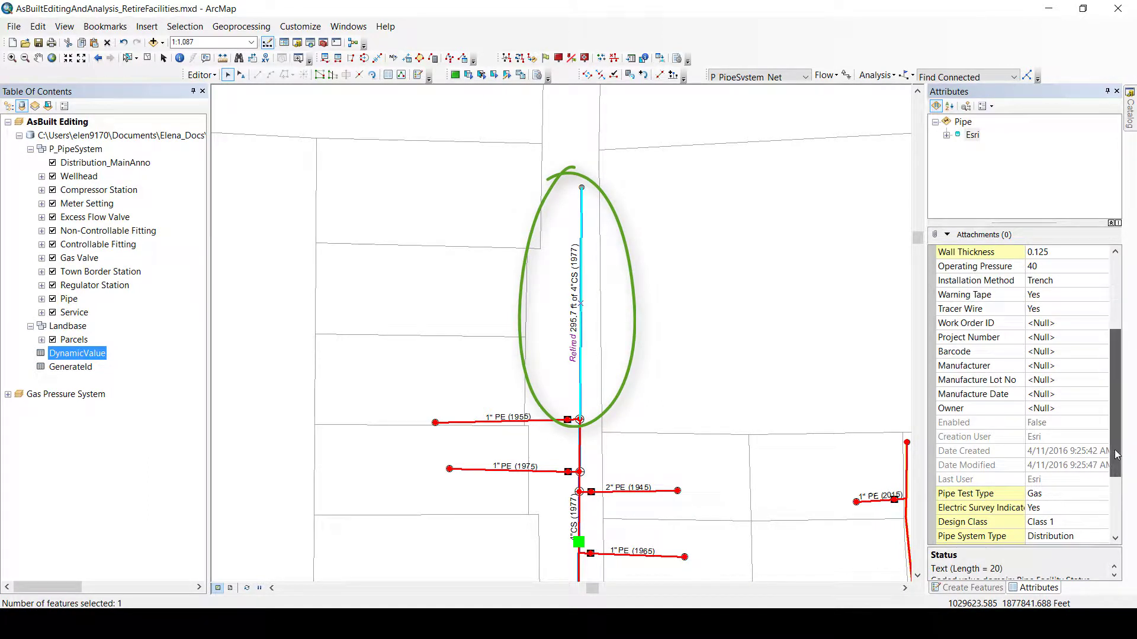
{"action": "left_click_drag", "start_coordinate": [1114, 479], "coordinate": [1110, 338]}
{"action": "left_click", "coordinate": [1102, 254]}
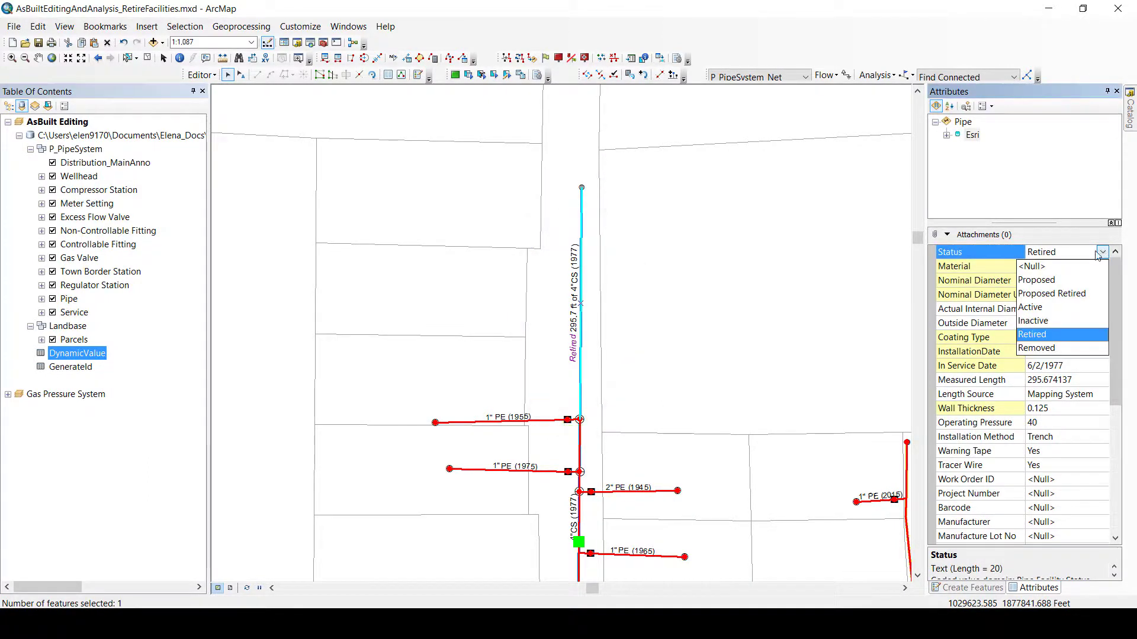
{"action": "left_click", "coordinate": [1037, 310]}
{"action": "left_click_drag", "start_coordinate": [1116, 278], "coordinate": [1120, 334]}
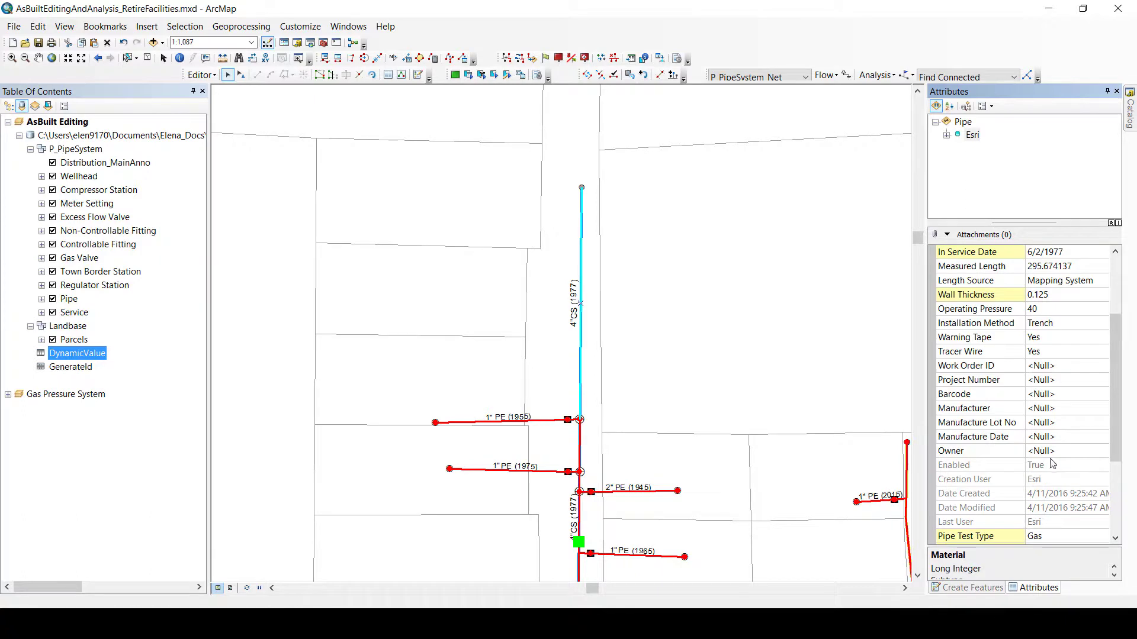
{"action": "left_click_drag", "start_coordinate": [1117, 446], "coordinate": [1118, 389]}
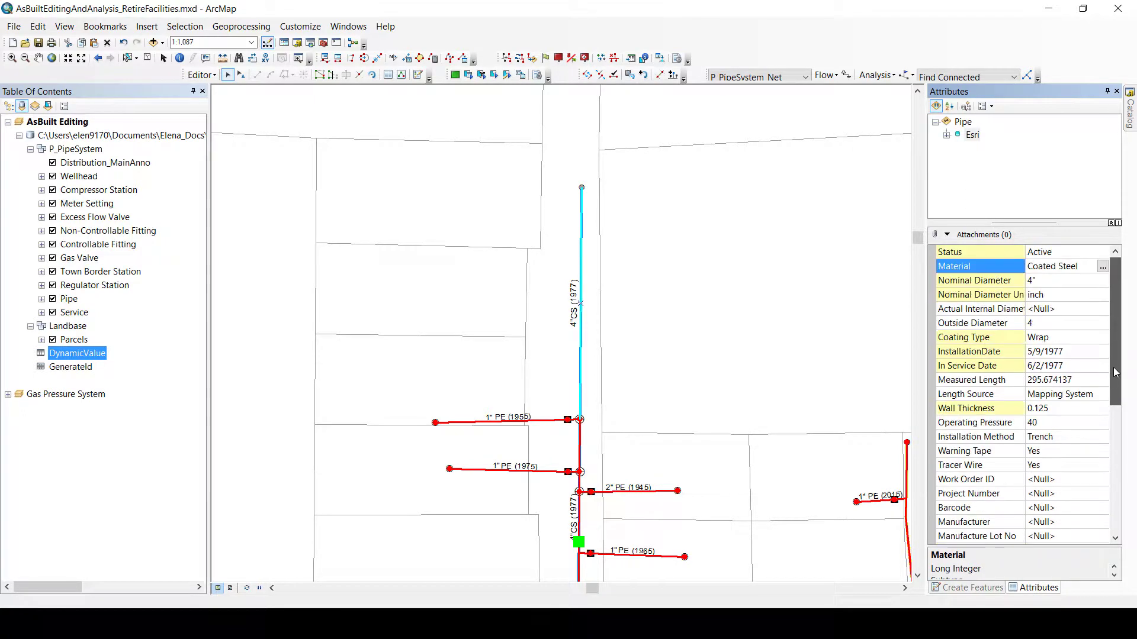
{"action": "left_click", "coordinate": [632, 280]}
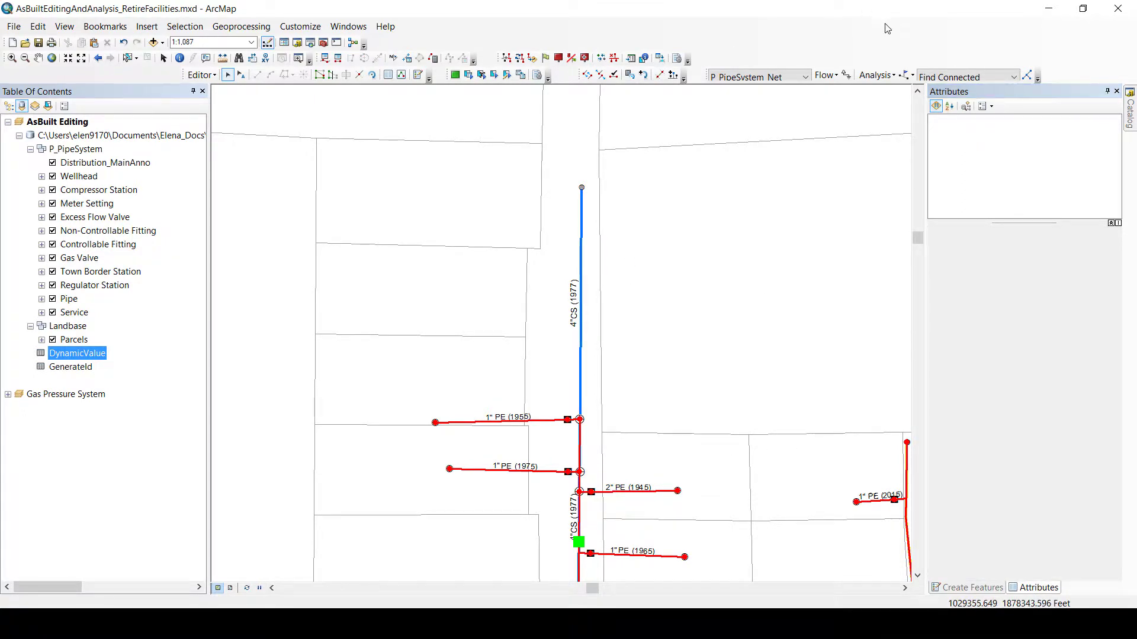
{"action": "left_click", "coordinate": [1027, 77]}
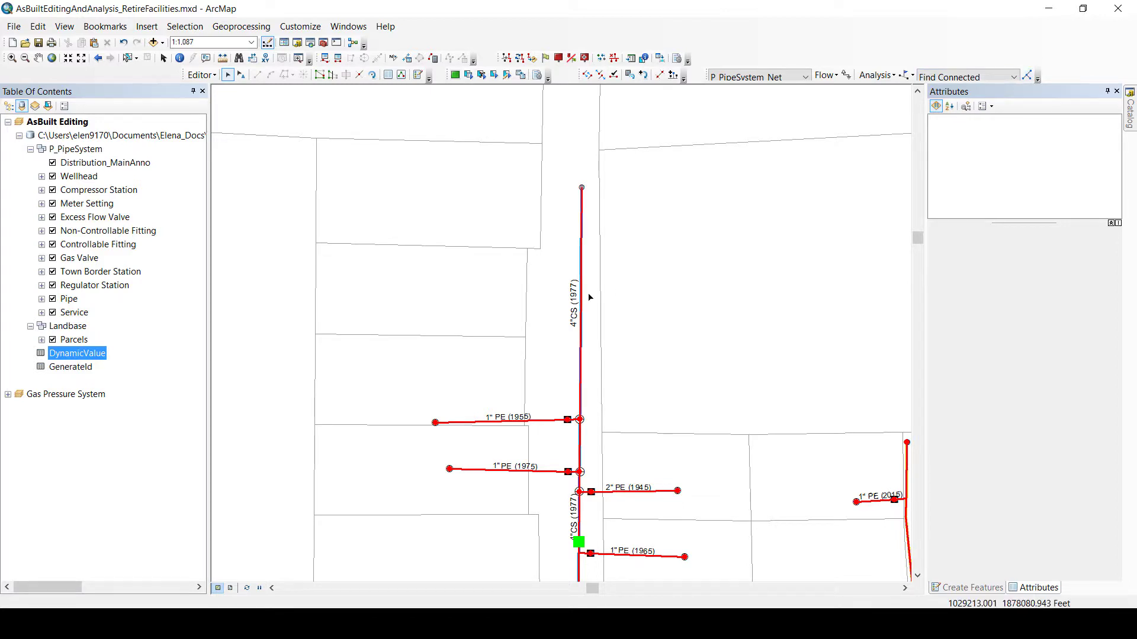
Open the DynamicValue table and select the P_Pipes Status rules, OBJECTID 105 through 110.
{"action": "right_click", "coordinate": [75, 353]}
{"action": "left_click", "coordinate": [87, 361]}
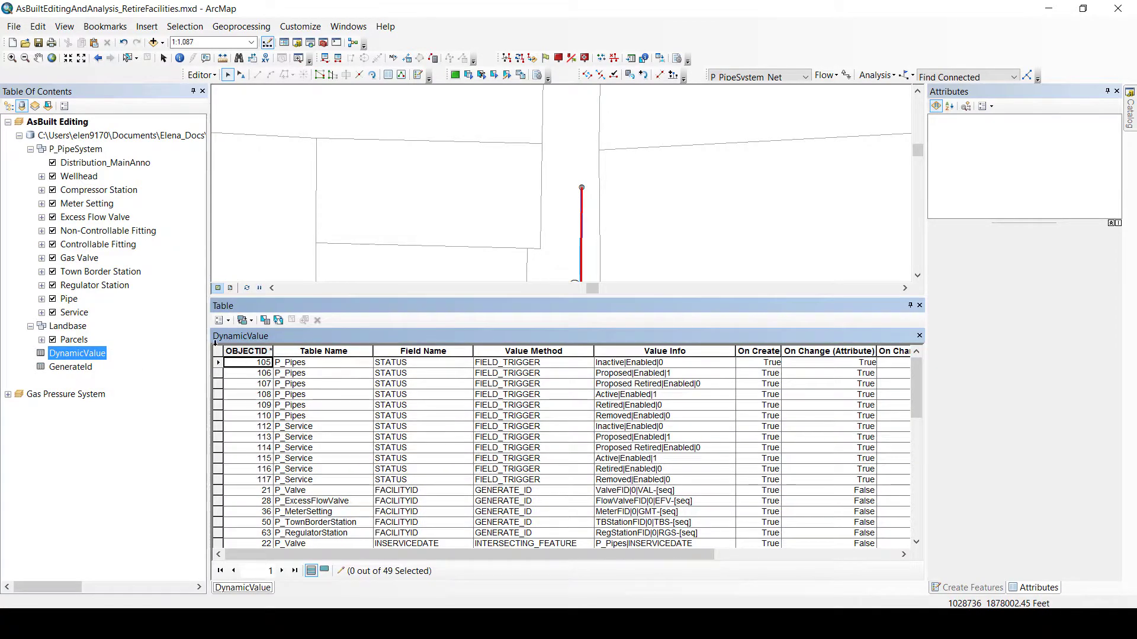
{"action": "left_click", "coordinate": [217, 362]}
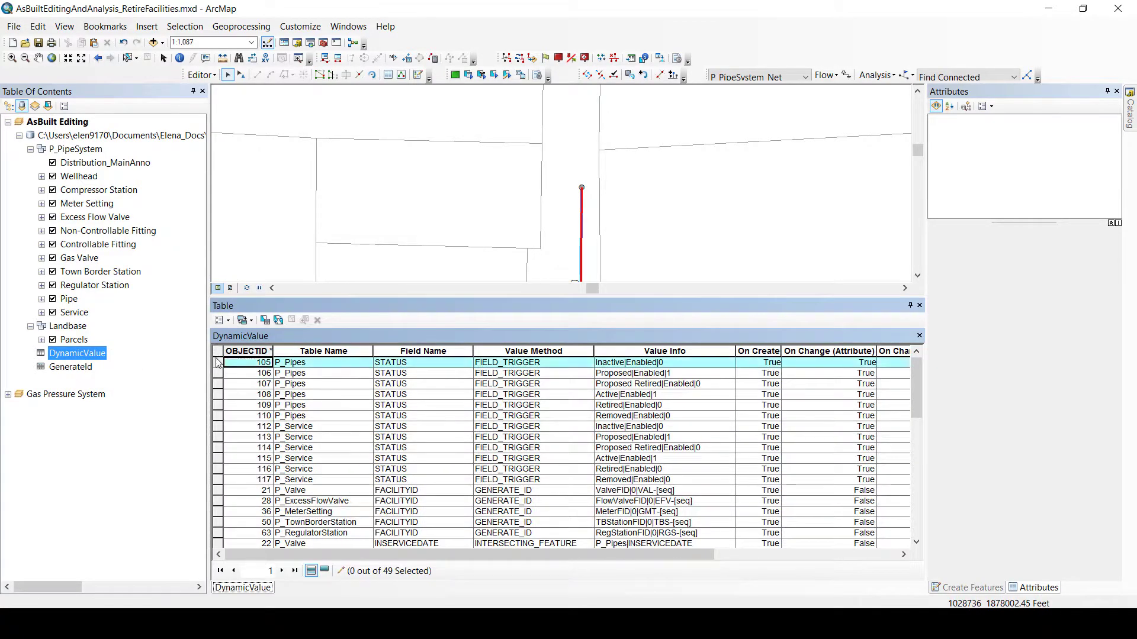
{"action": "left_click", "coordinate": [219, 416], "text": "shift"}
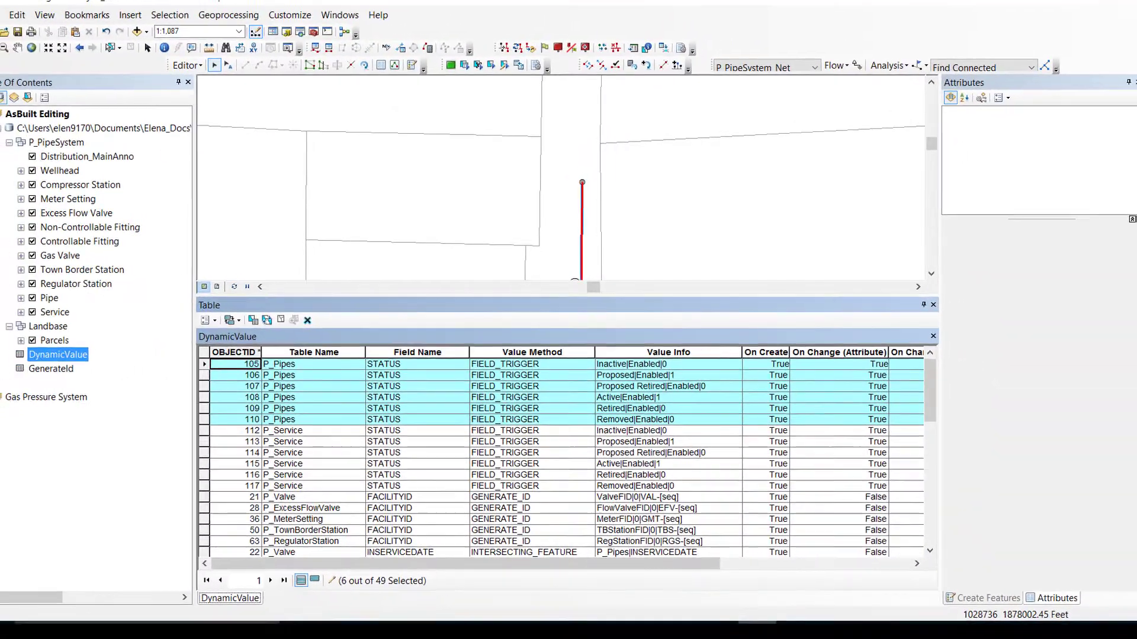
{"action": "left_click", "coordinate": [925, 305]}
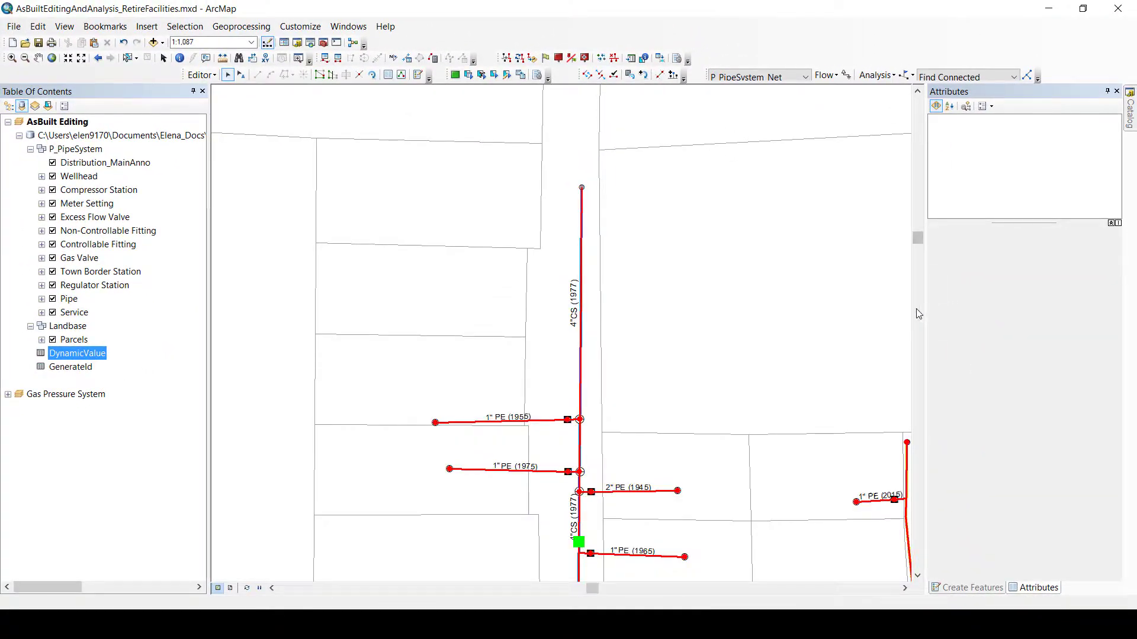